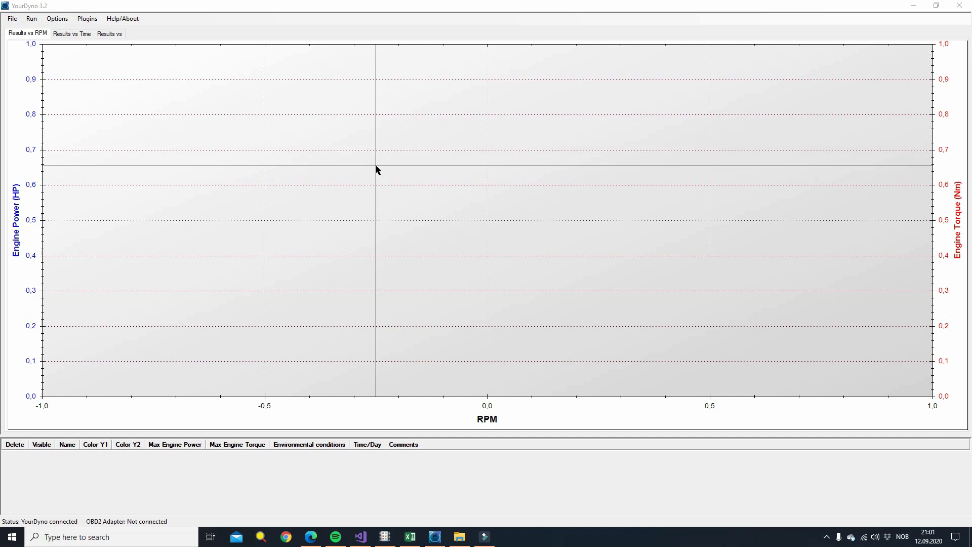
Step: Open the brake controller settings in Options and test the brake force level
click(57, 19)
click(70, 29)
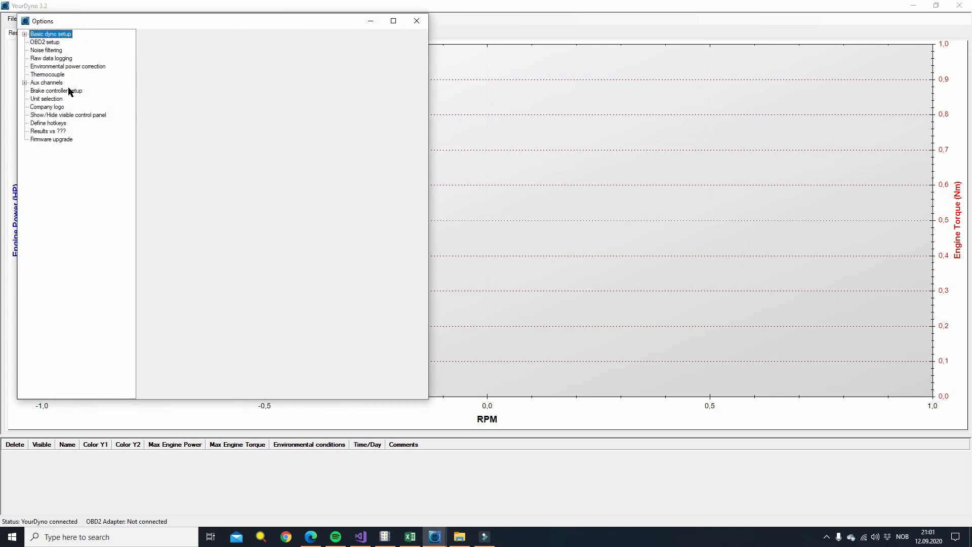
click(46, 91)
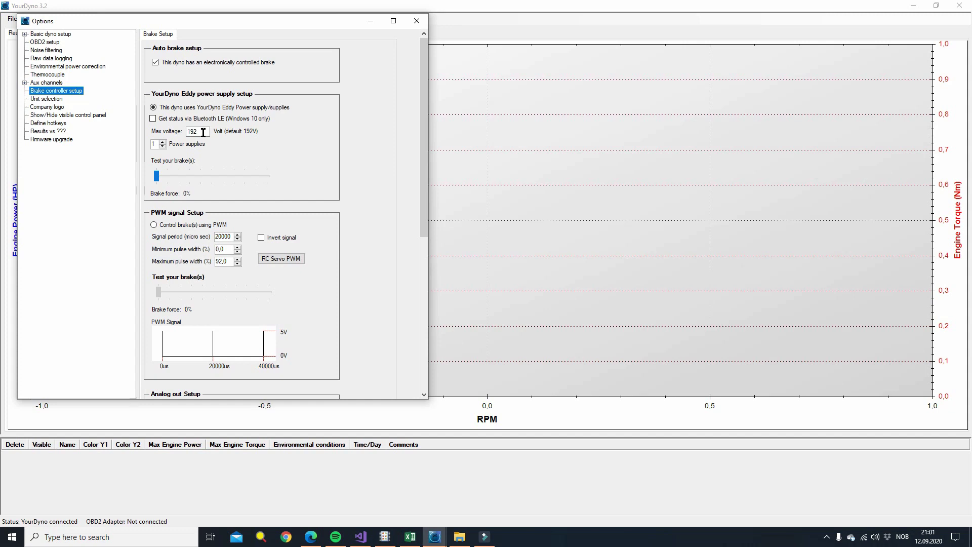
drag(157, 176, 136, 181)
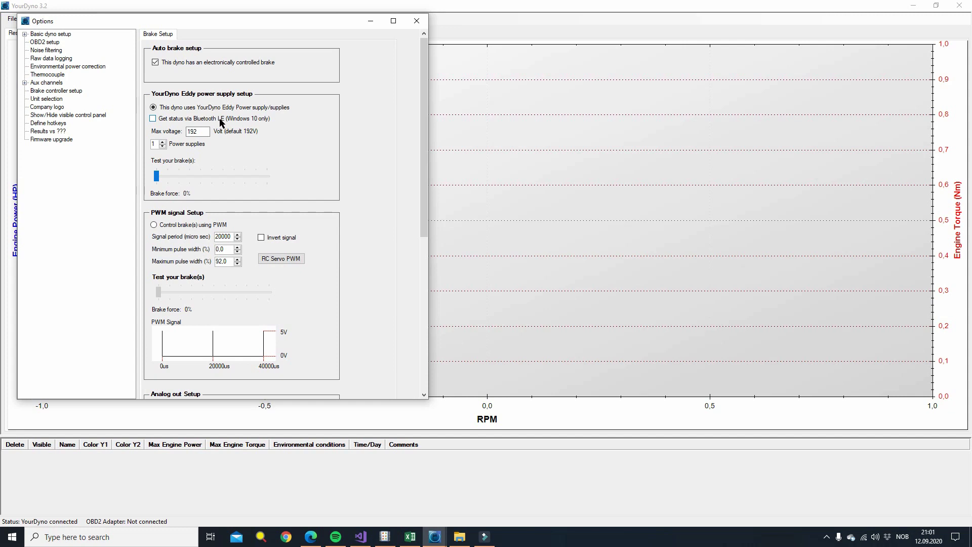
Step: Enable power supply status via Bluetooth LE, keep 1 power supply, and show Bluetooth #1 settings
click(152, 119)
click(163, 142)
click(162, 143)
click(162, 142)
click(163, 146)
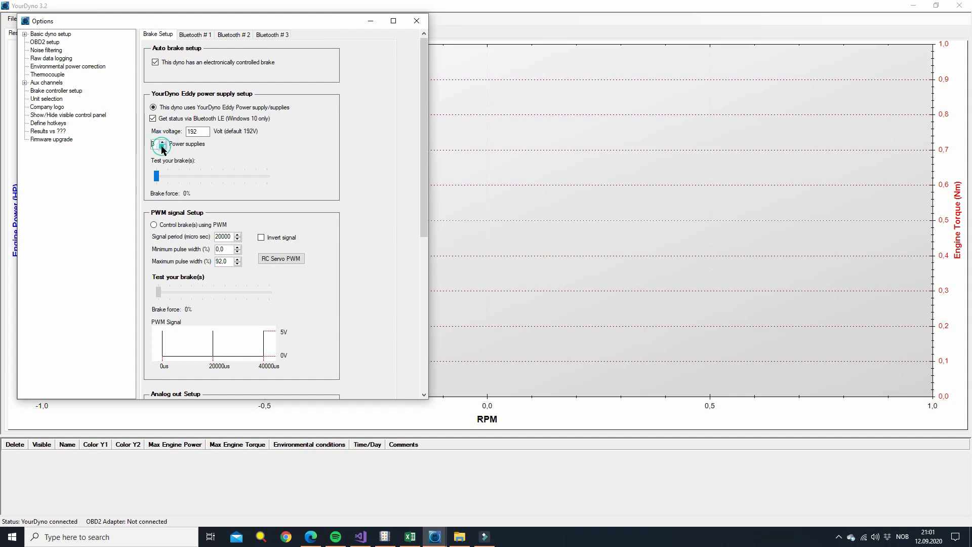
click(162, 146)
click(162, 146)
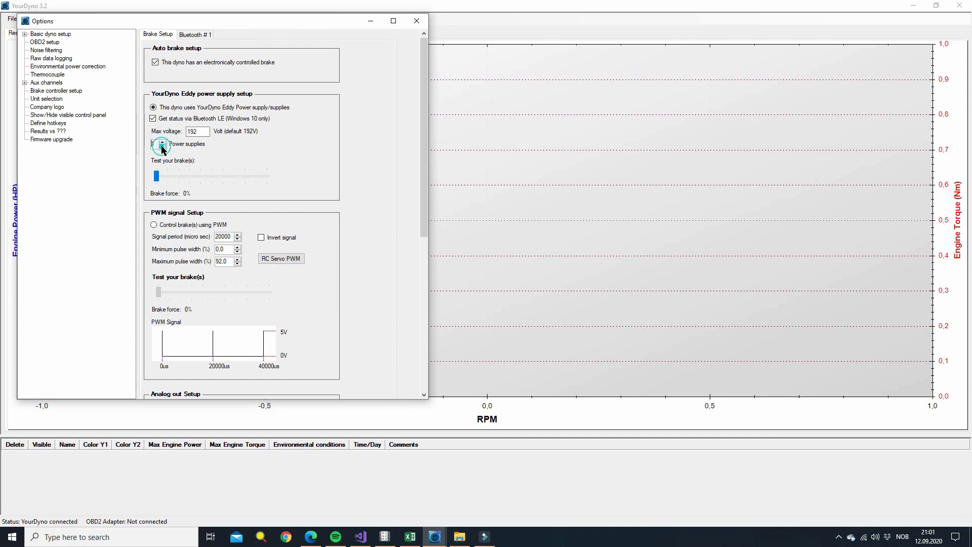
click(197, 35)
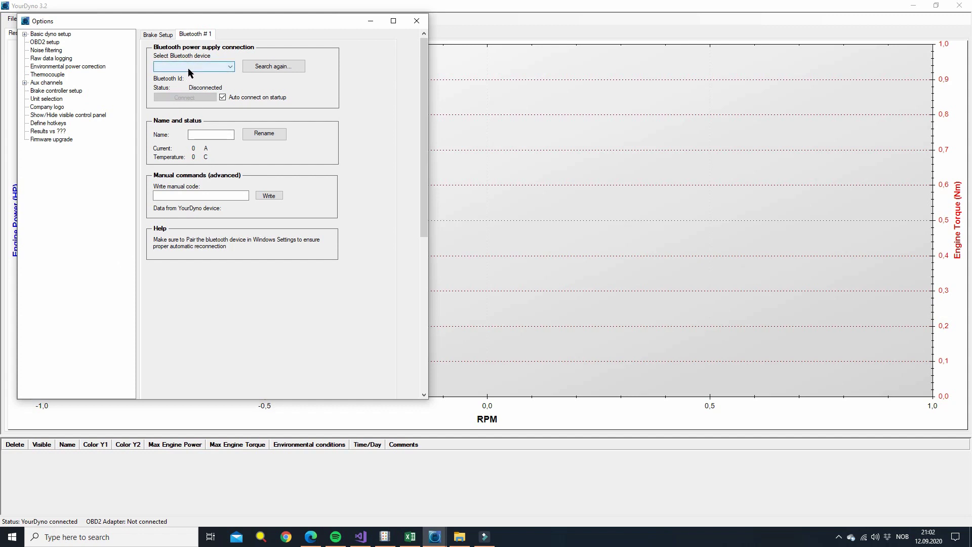
Step: Pair YourDynoPS as a Bluetooth device through Windows Settings, then close Settings
click(11, 536)
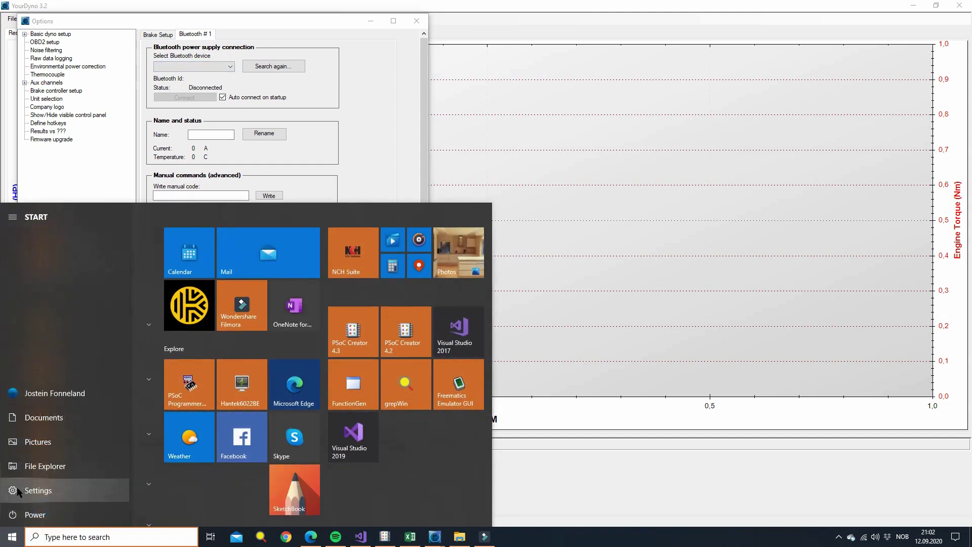
click(15, 491)
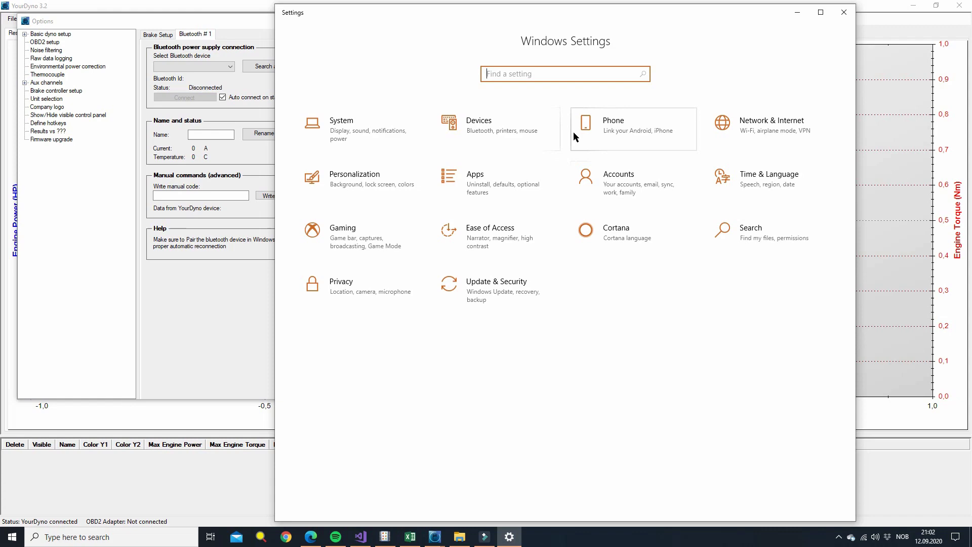
click(514, 128)
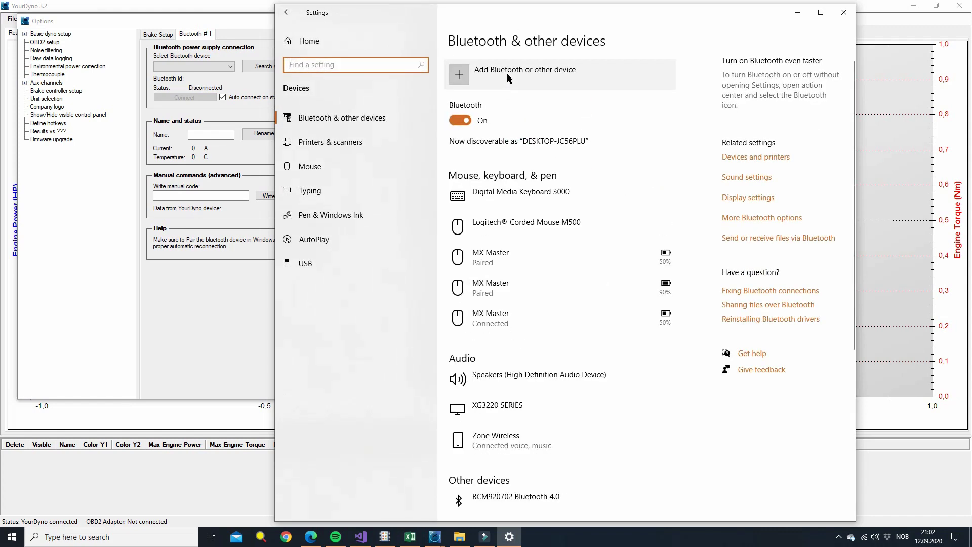
click(506, 74)
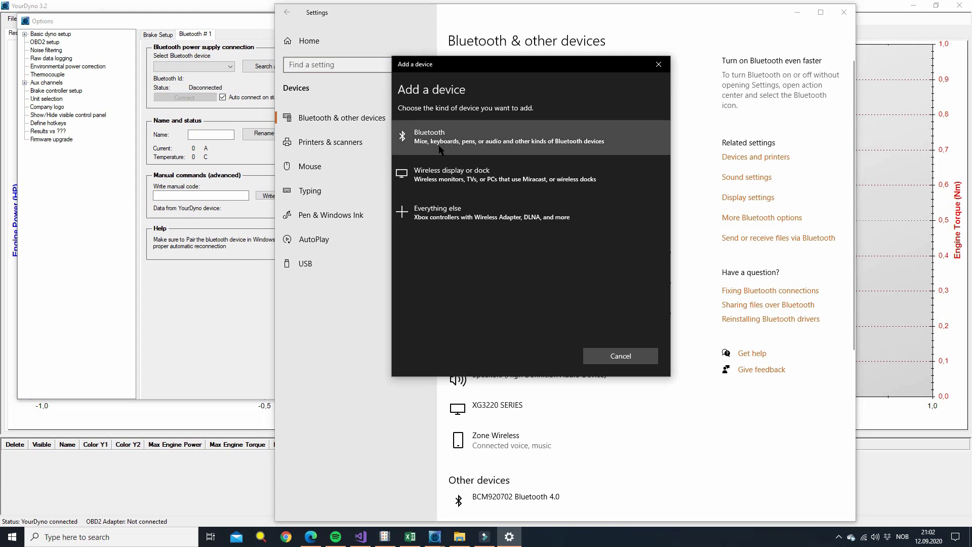
click(440, 147)
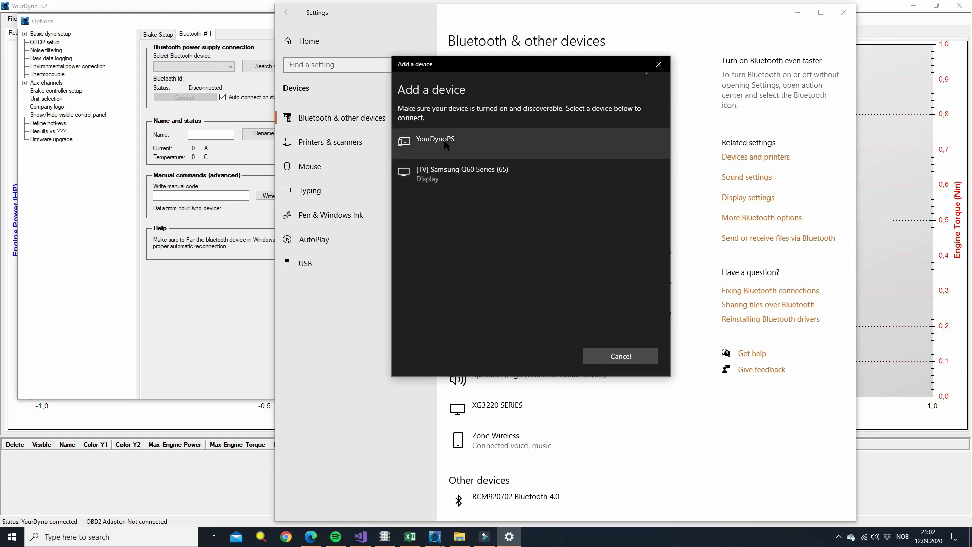
click(470, 140)
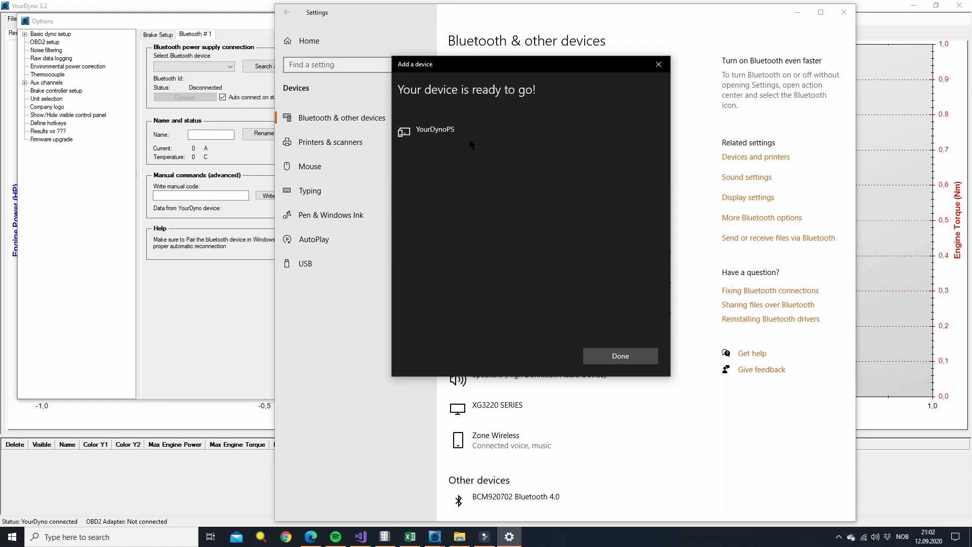
click(623, 359)
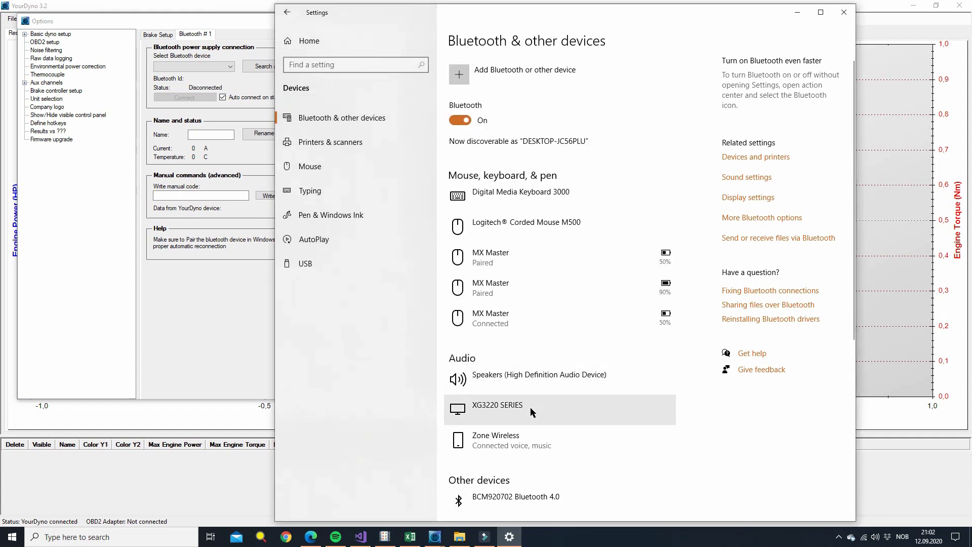
click(850, 13)
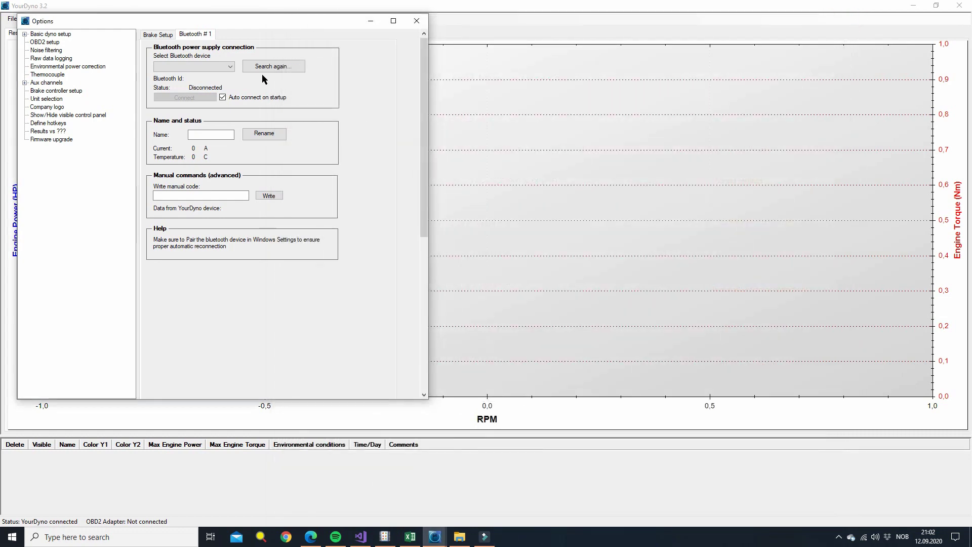
Step: Choose YourDynoPS in the Bluetooth device list and connect; it reads 0.0 A and 23.9 C
click(231, 69)
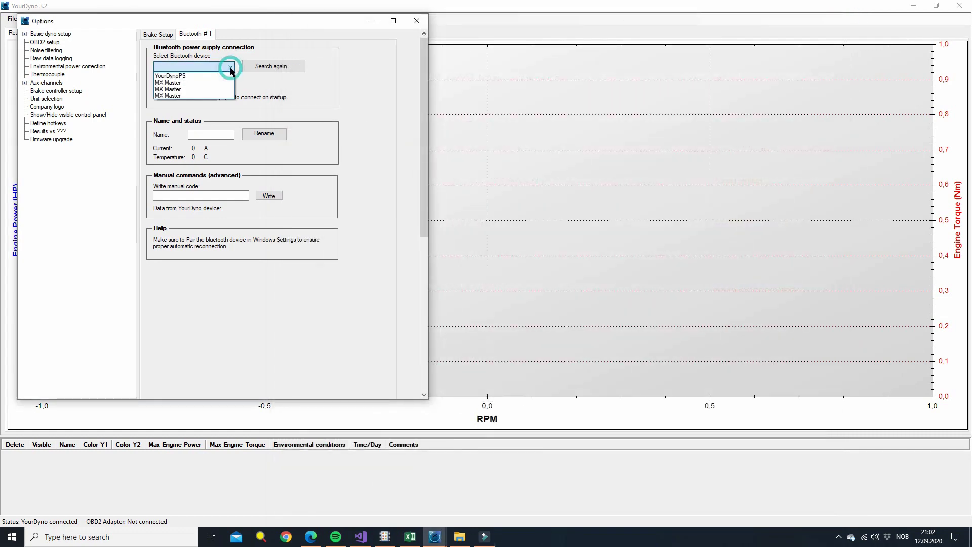
click(198, 76)
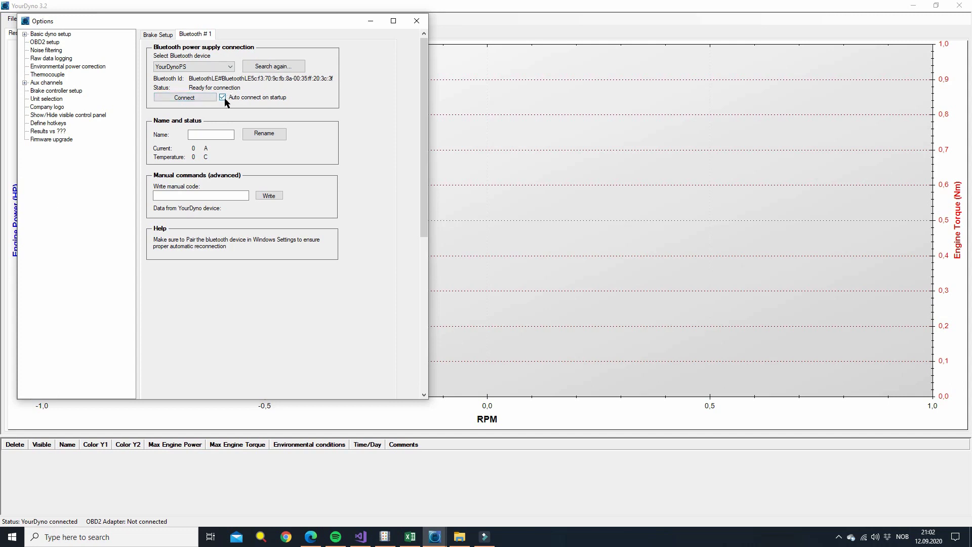
click(185, 97)
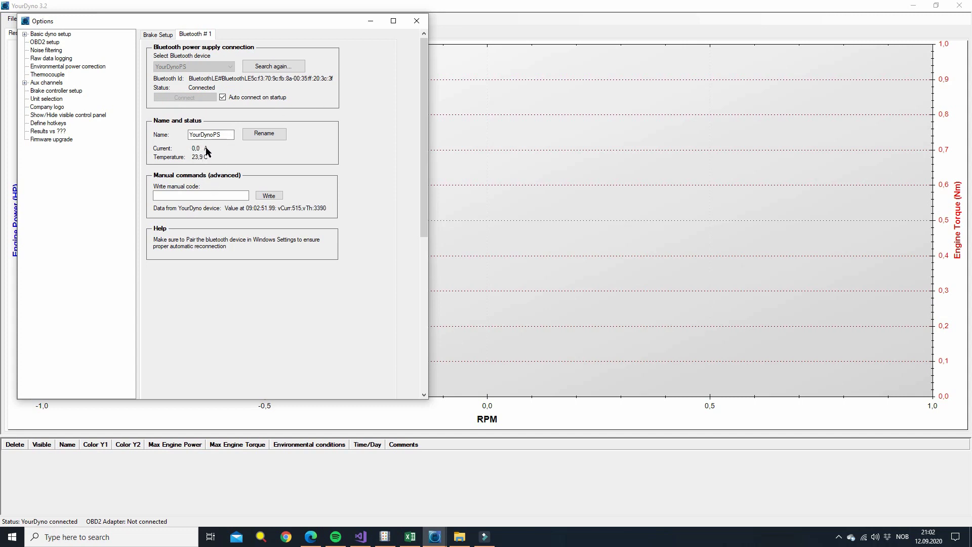
click(217, 134)
click(224, 134)
Step: Close Options, start a new dyno run, and add the YourDynoPS temperature gauge
click(414, 23)
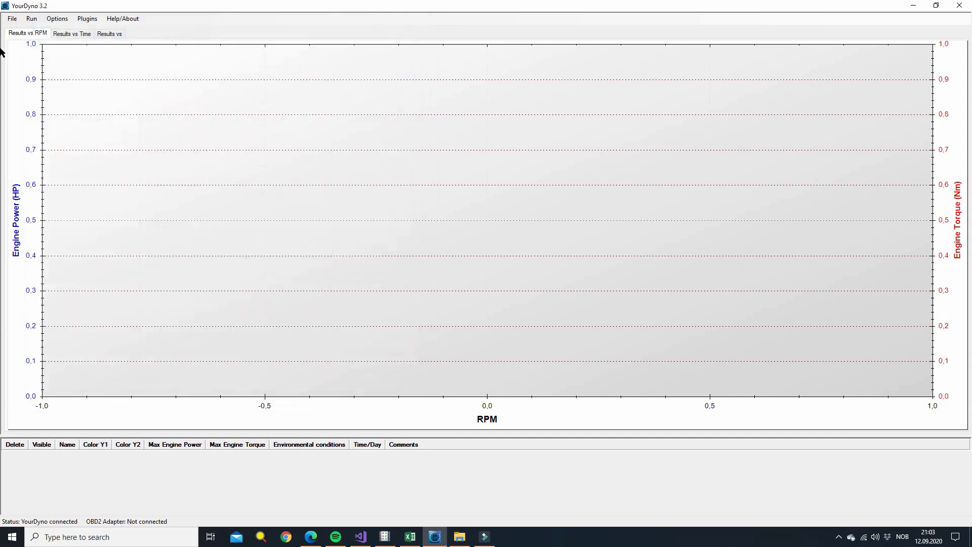
click(31, 18)
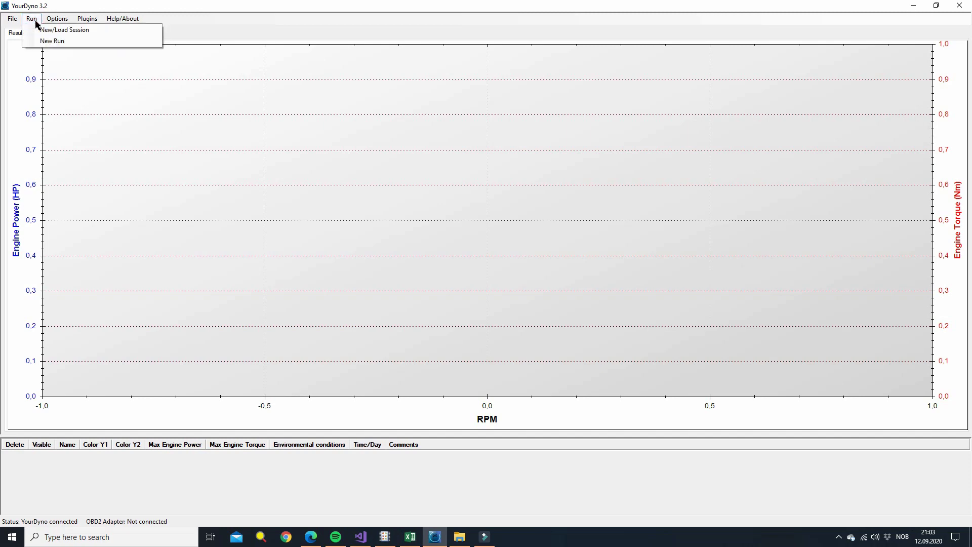
click(51, 42)
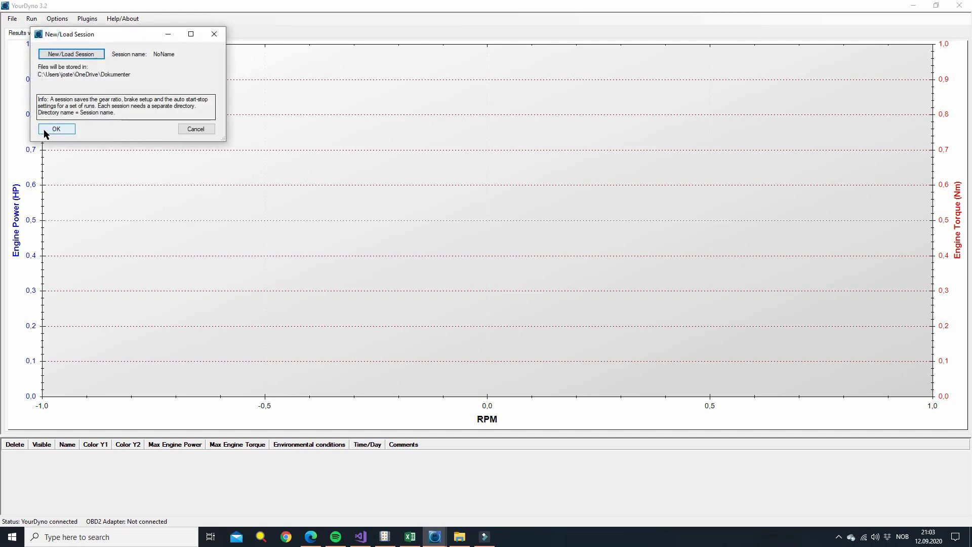
click(50, 131)
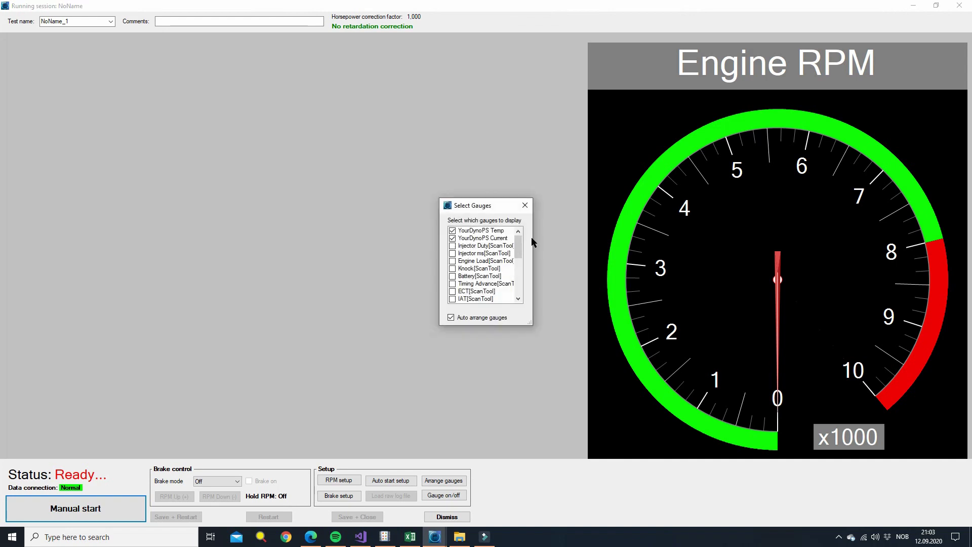
click(466, 231)
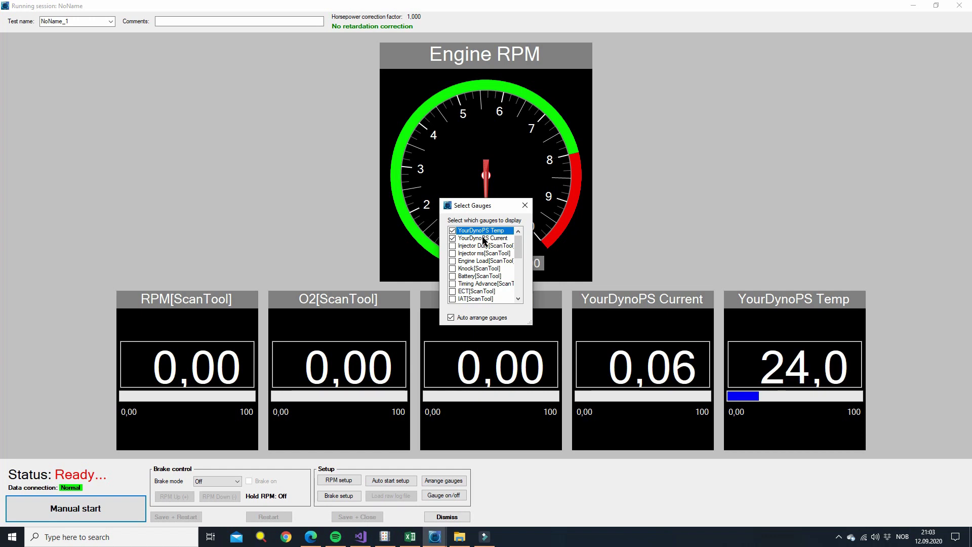
click(525, 205)
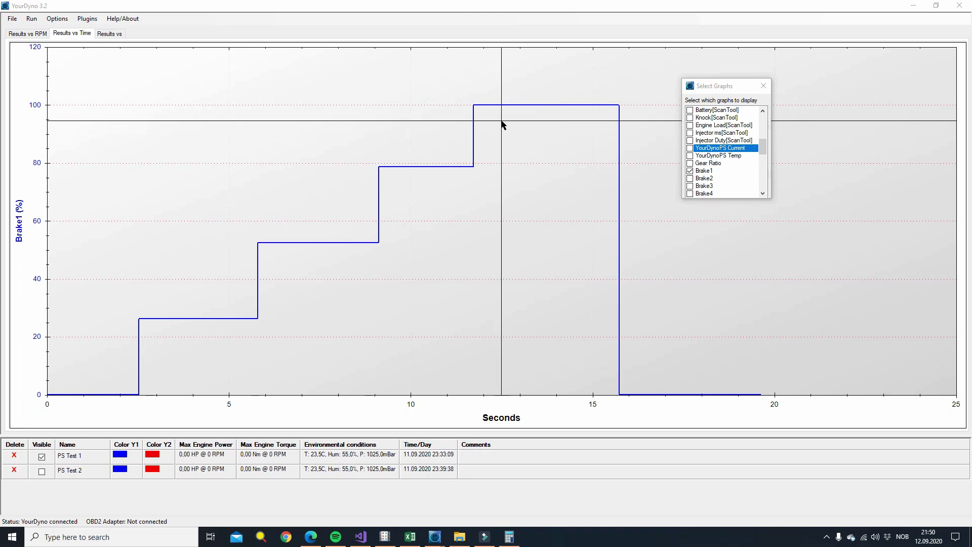
Step: Overlay YourDynoPS Current, which steps up with Brake1 to about 18 A
click(689, 148)
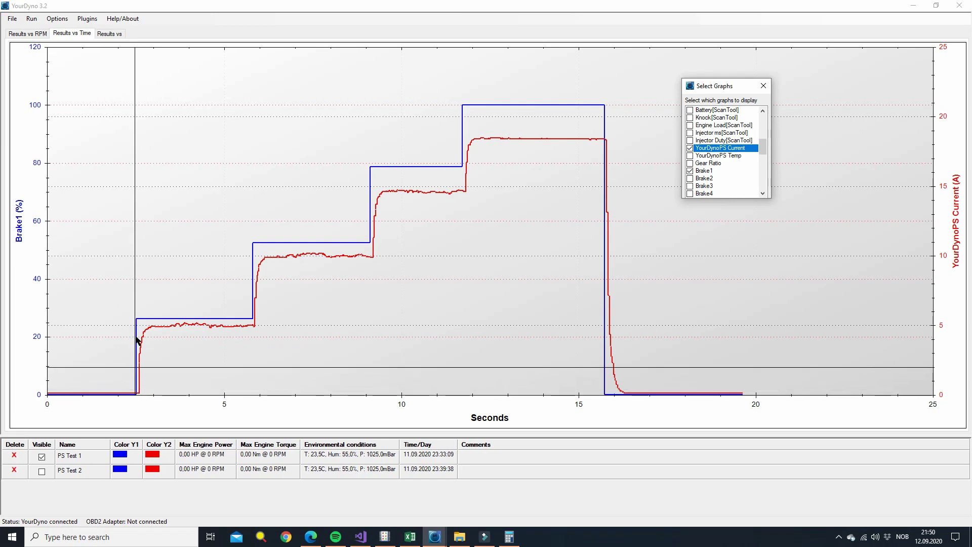
Step: Zoom to 1.8–3.1 s: Brake1 steps near 2.52 s, current follows from 2.59 s
click(111, 302)
drag(110, 301, 159, 413)
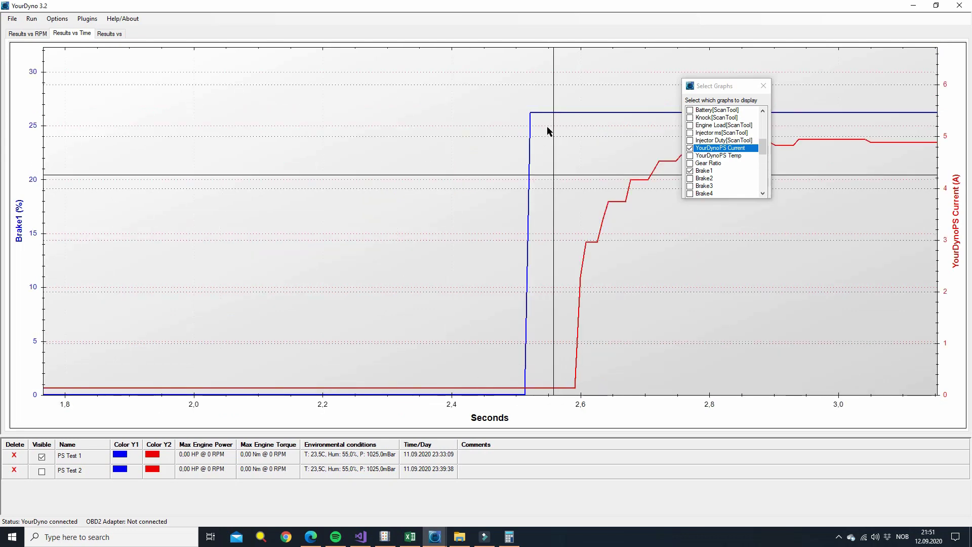
mouse_move(532, 115)
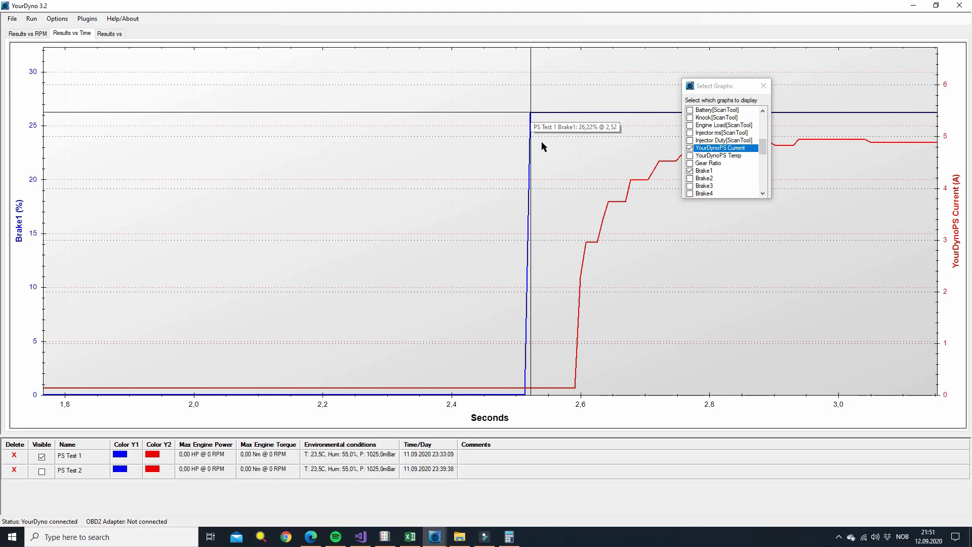
mouse_move(575, 391)
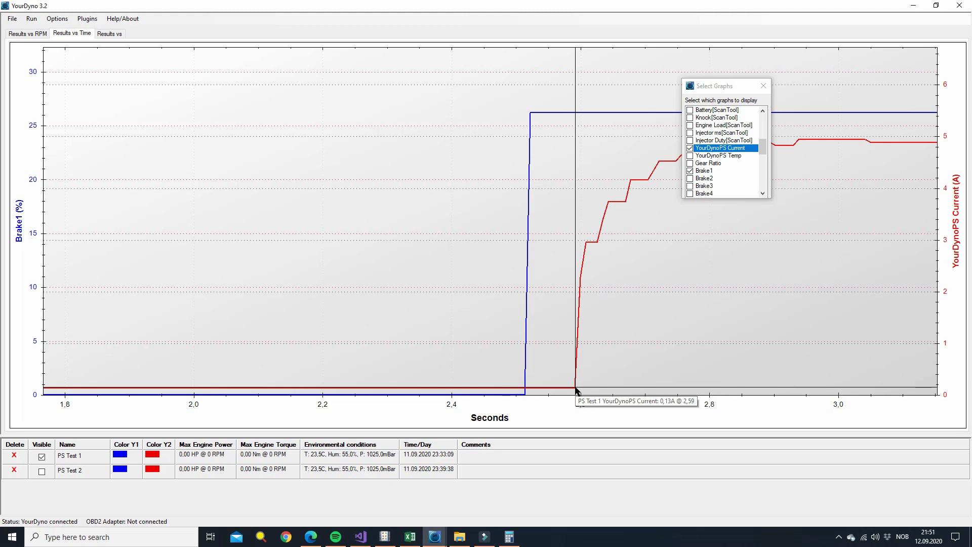
drag(739, 85, 834, 187)
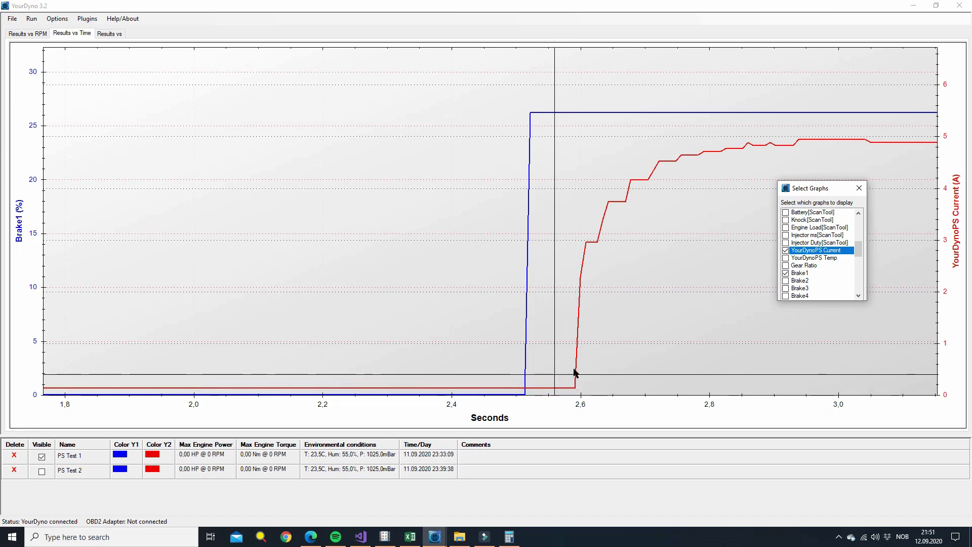
Step: Undo all zoom and pan to restore PS Test 1's full 0–25 s view
right_click(486, 159)
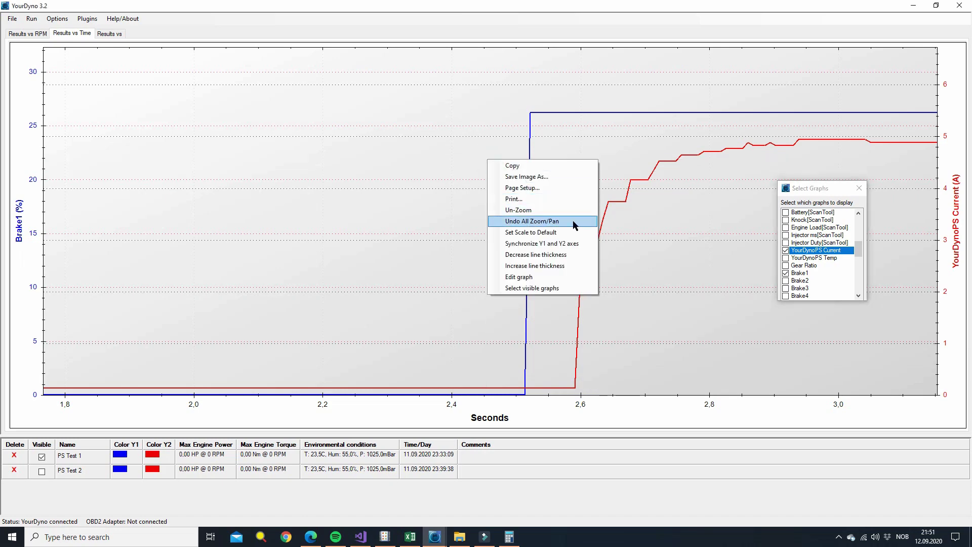
click(560, 235)
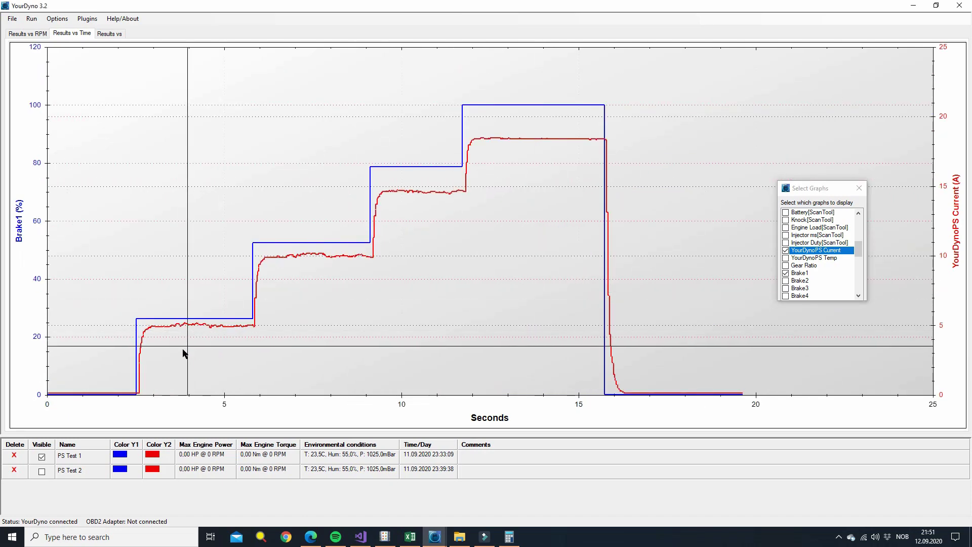
mouse_move(140, 360)
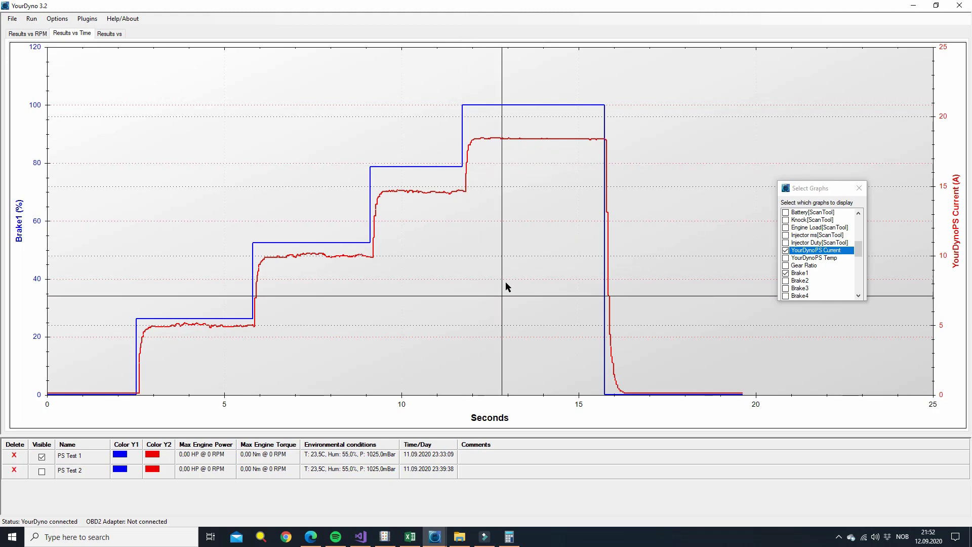
Step: Overlay YourDynoPS Temp to read temperature values, then remove that curve again
click(786, 258)
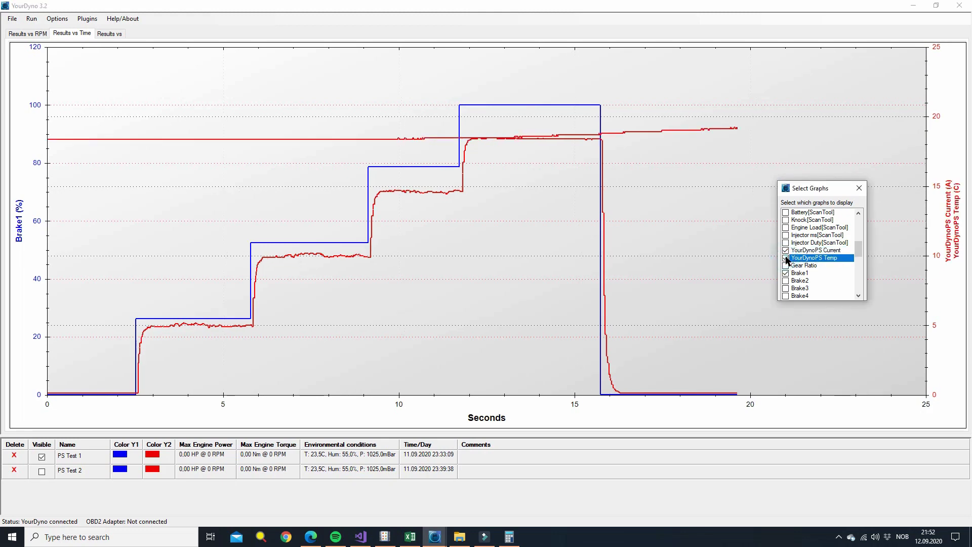
click(282, 140)
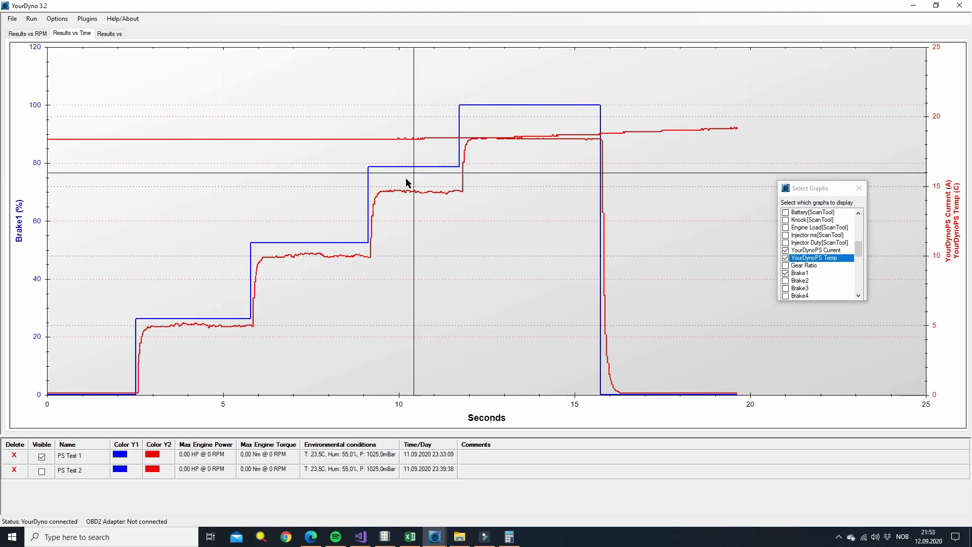
mouse_move(310, 254)
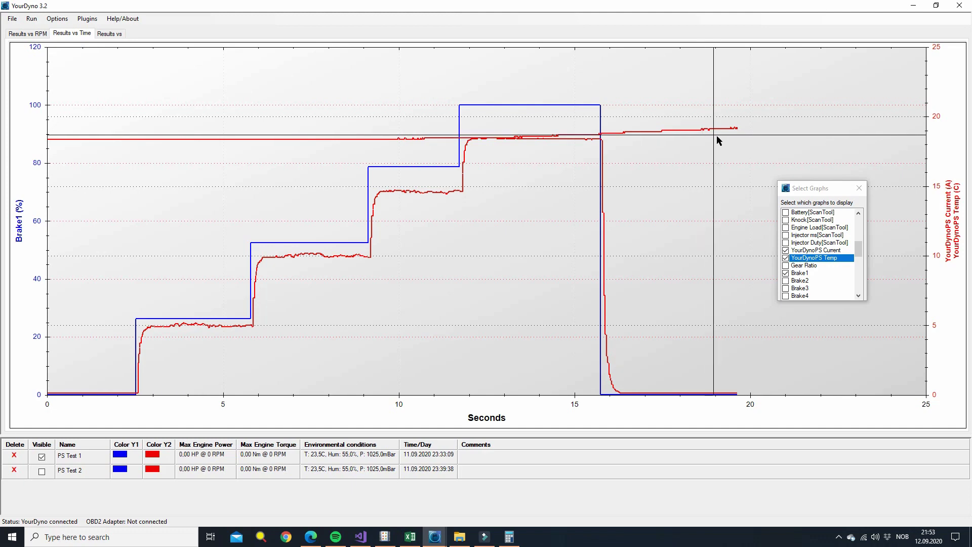
click(787, 258)
Step: Remove the current curve and show PS Test 2 instead of PS Test 1
click(786, 250)
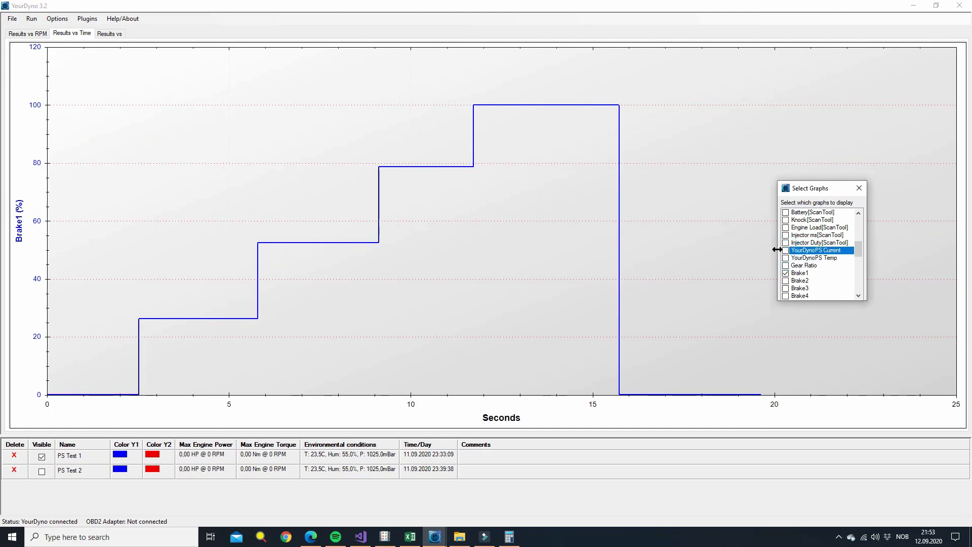
click(42, 471)
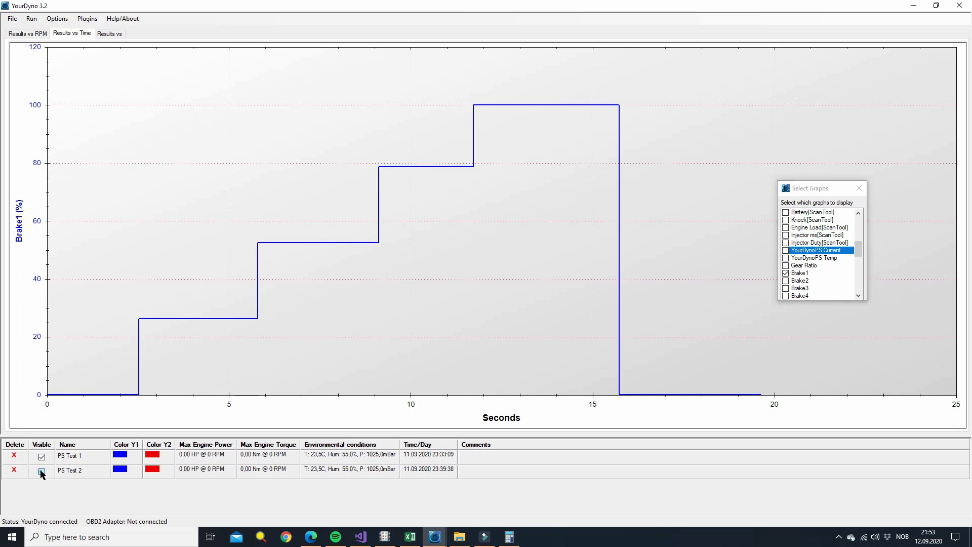
click(41, 456)
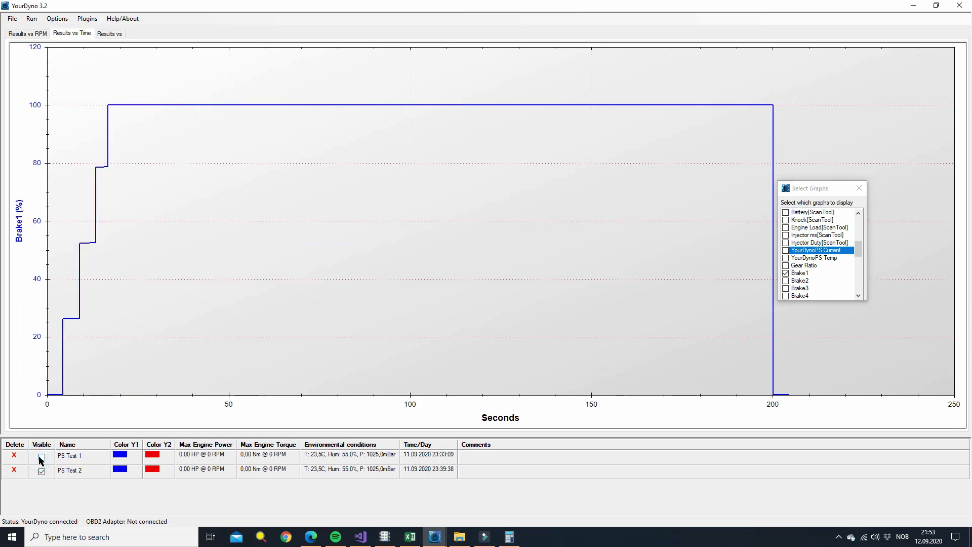
Step: Overlay PS Test 2's YourDynoPS Current, peaking near 18 A at full brake
click(835, 251)
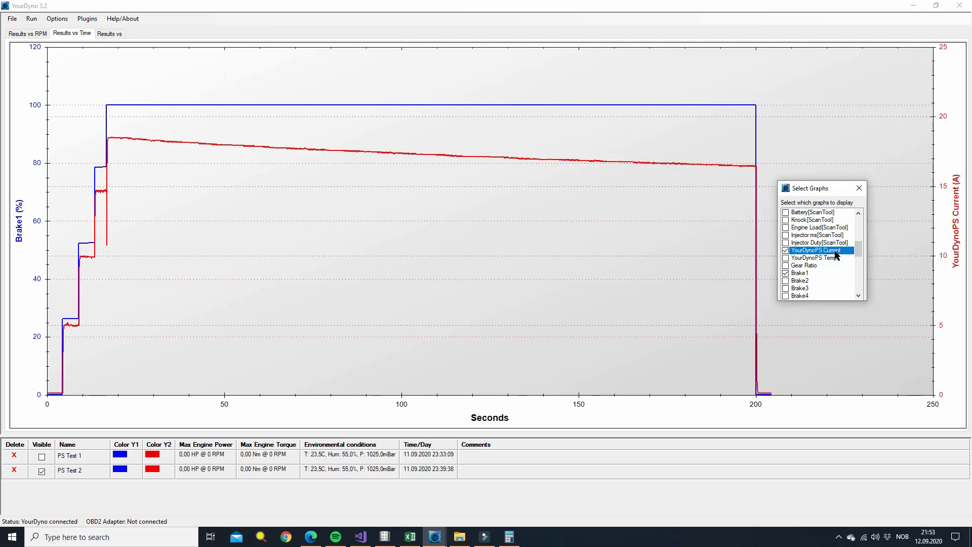
click(835, 255)
click(835, 254)
click(108, 137)
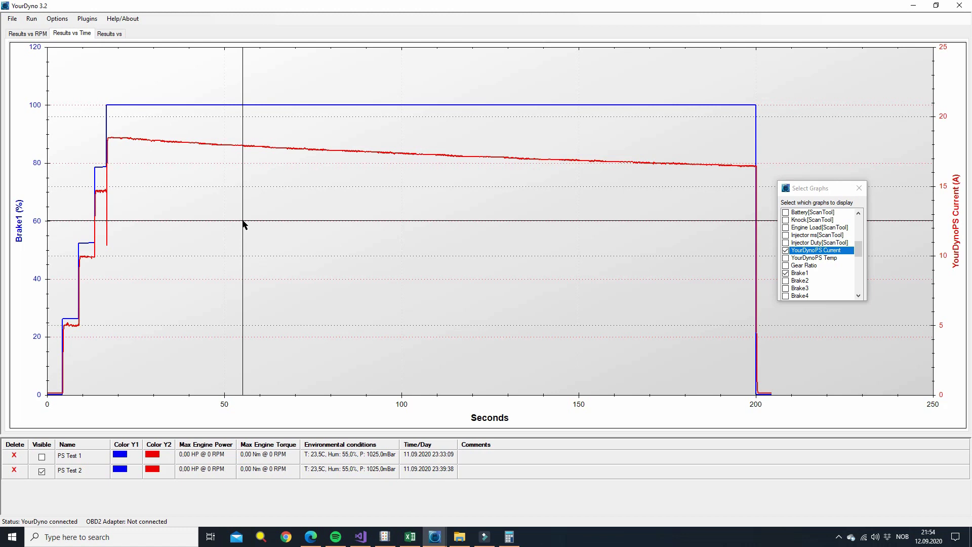
mouse_move(115, 147)
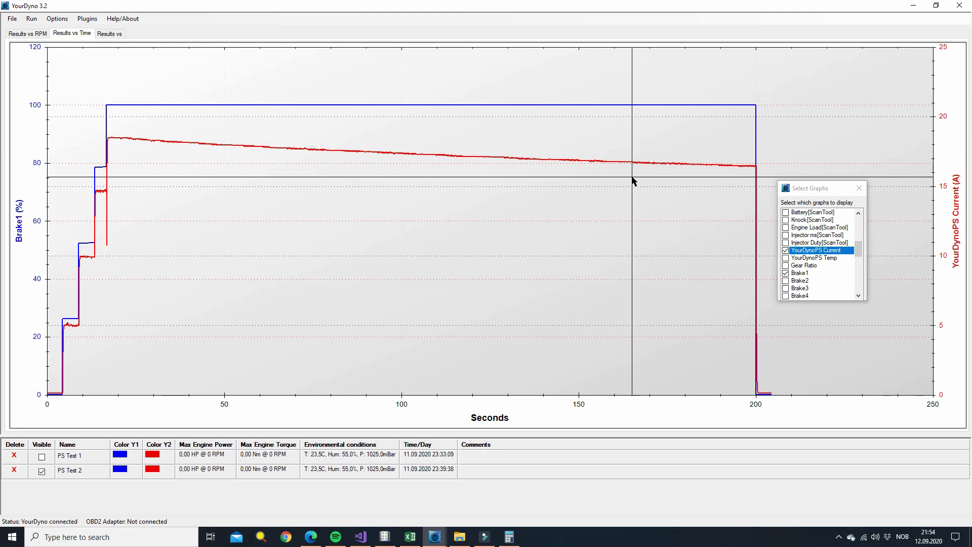
Step: Add YourDynoPS Temp to PS Test 2, reading about 18 C at the start
click(808, 259)
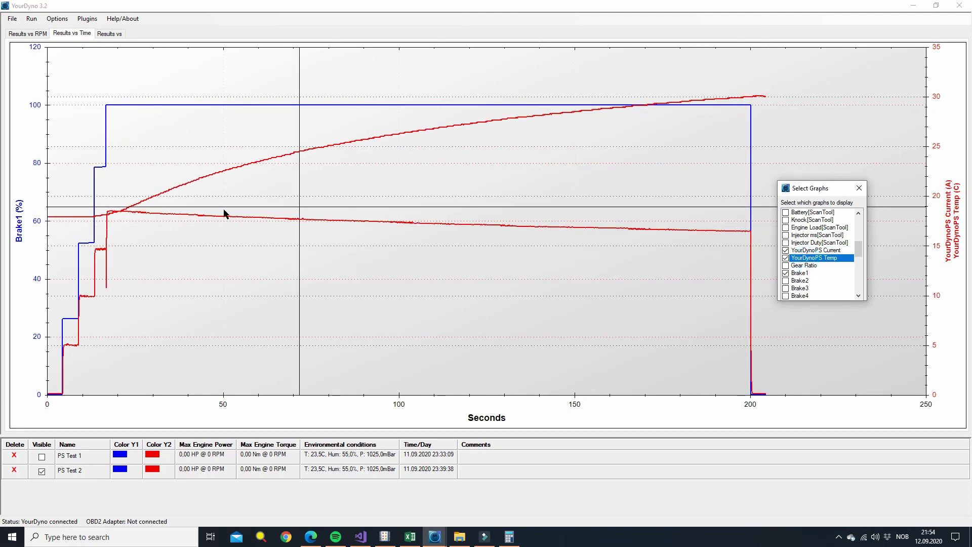
click(89, 217)
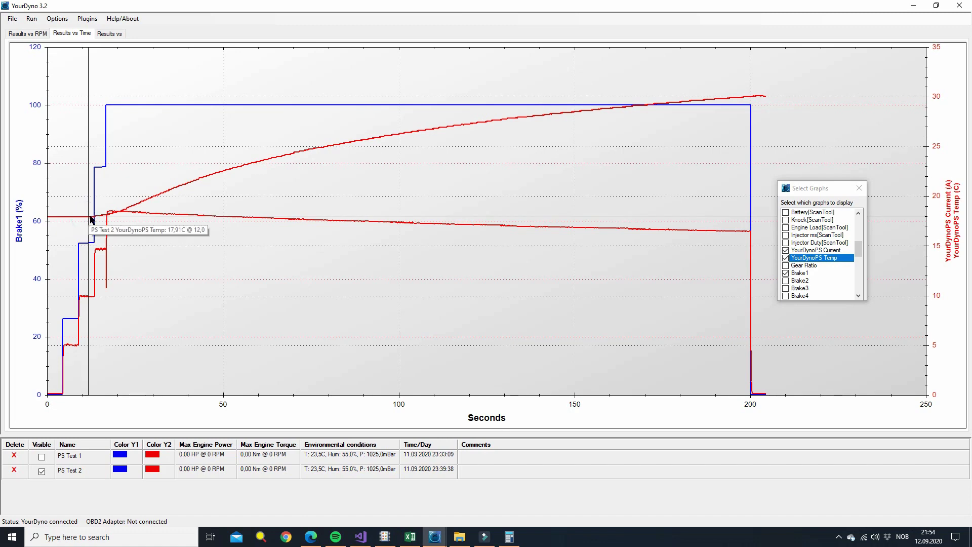